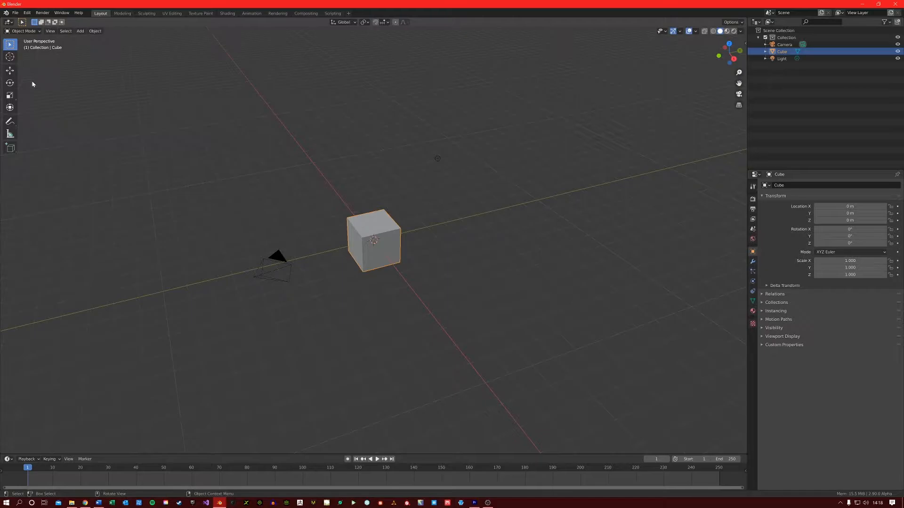
- Try moving the cube about 9.15 m along Y and scaling it to about 1.88 along X, and undo both changes
click(10, 71)
drag(398, 236, 483, 221)
click(10, 95)
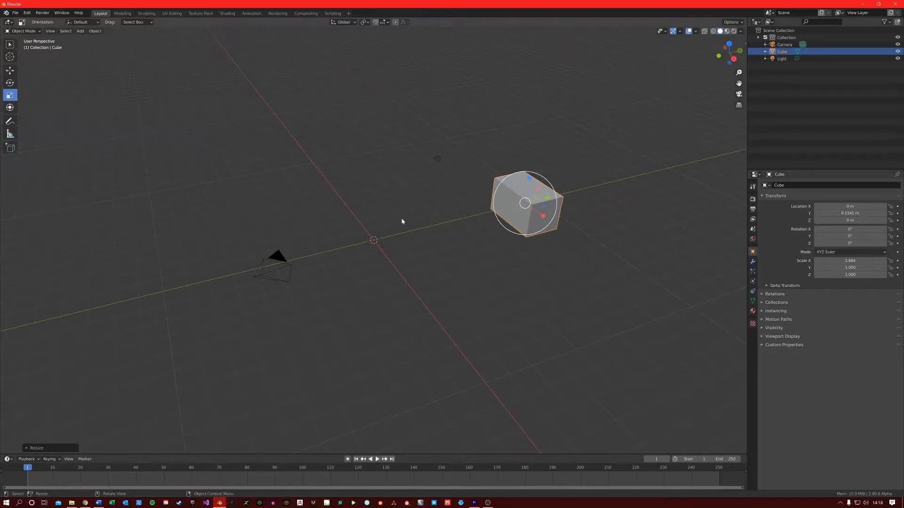
key(ctrl+z)
key(ctrl+z)
key(ctrl+z)
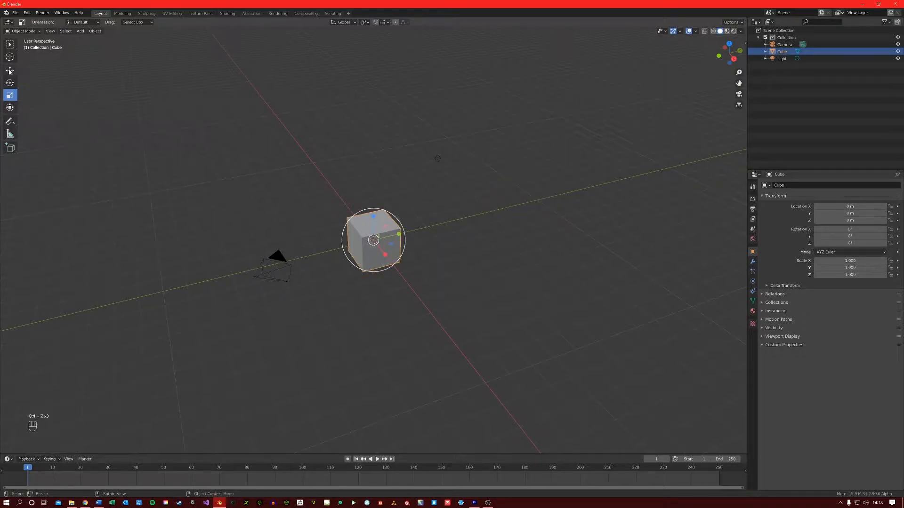
click(10, 45)
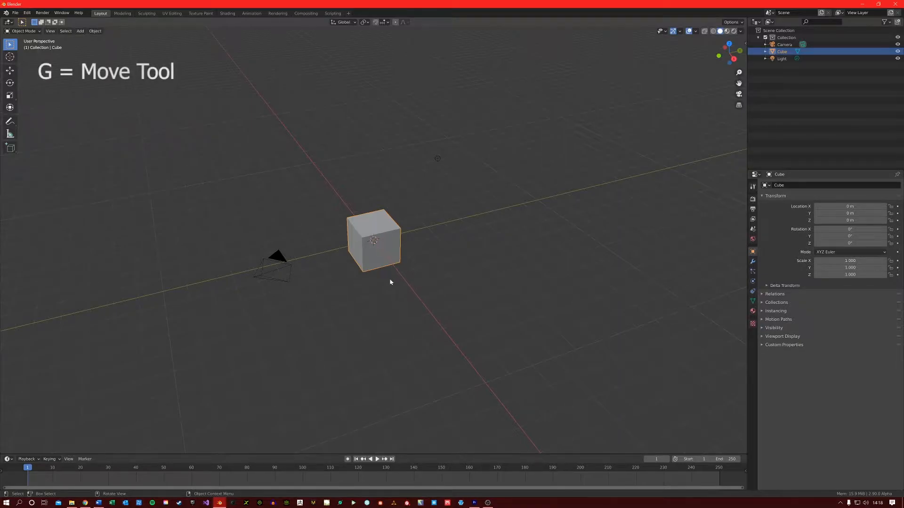
- Move the cube about 0.67 m up along the Z axis, trying the X and Y axis constraints during the move
key(g)
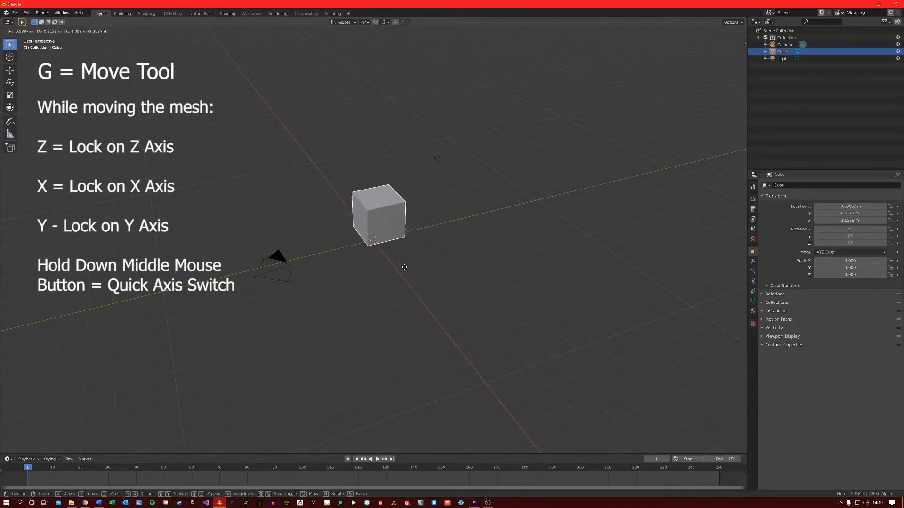
key(z)
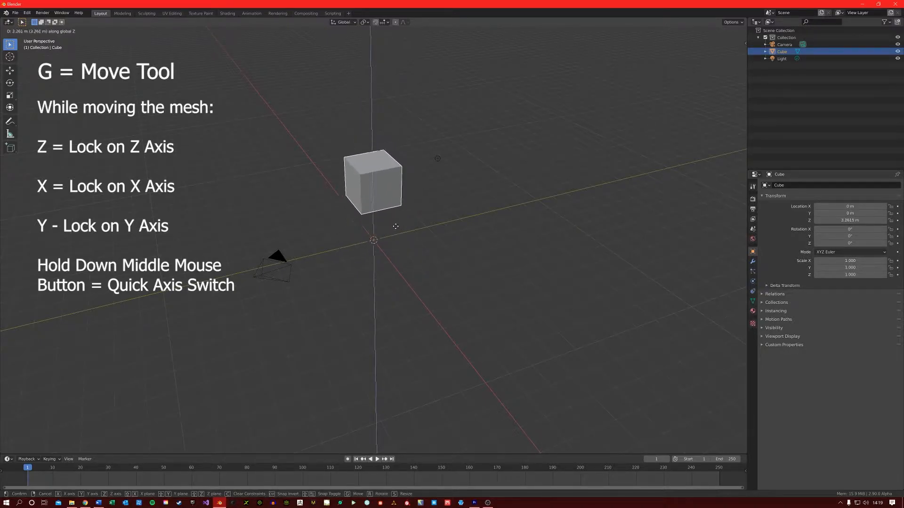
key(x)
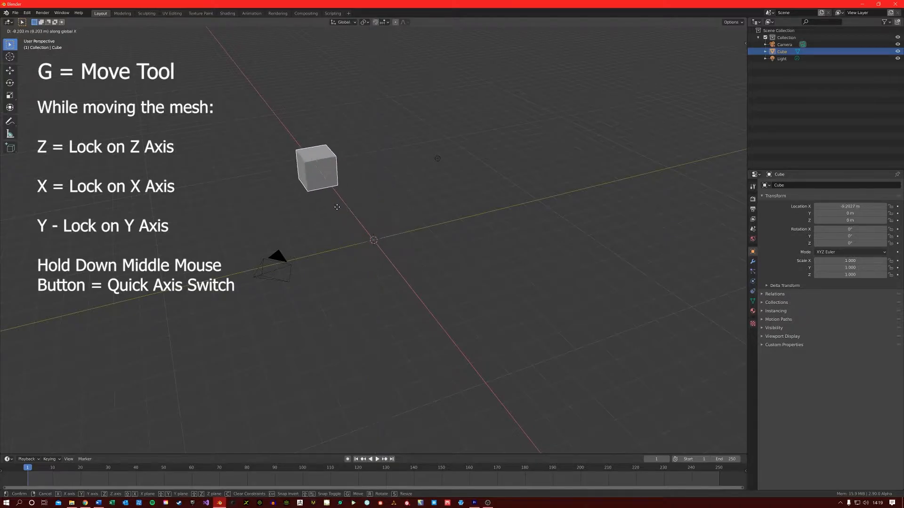
key(y)
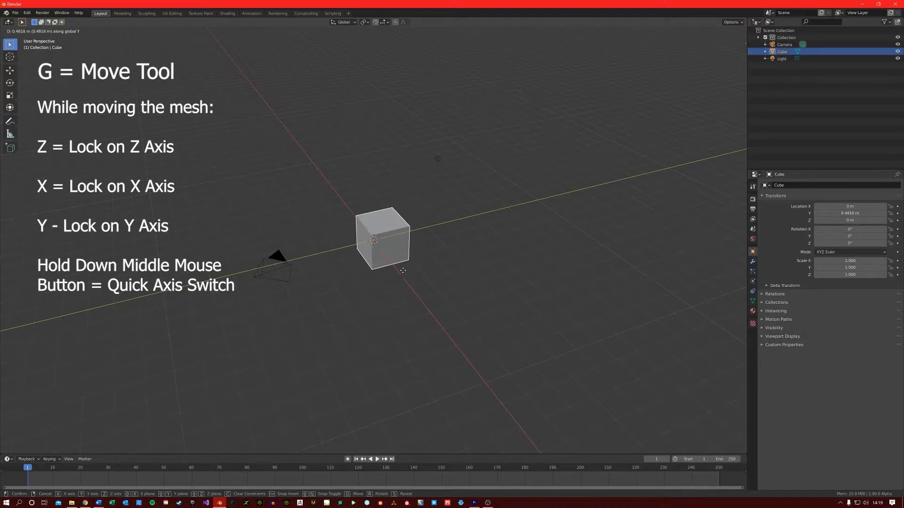
key(z)
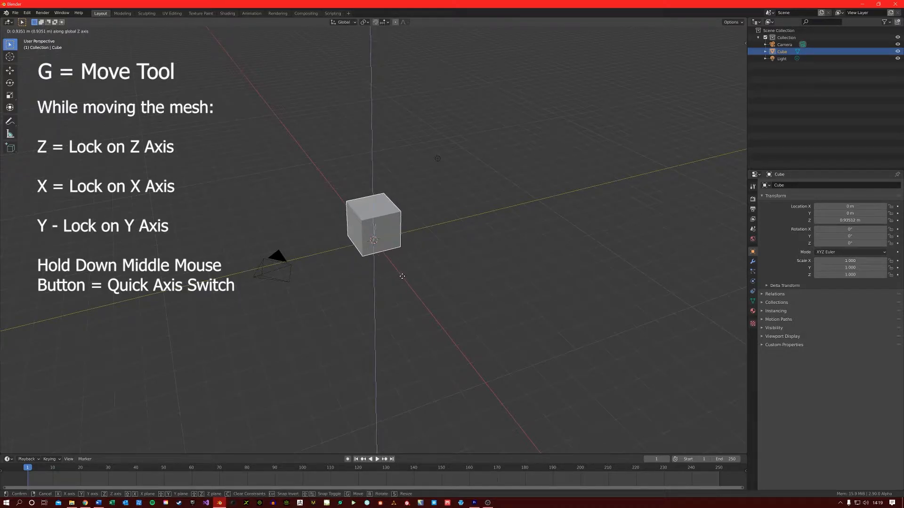
key(x)
key(y)
middle_drag(530, 249, 429, 276)
key(z)
click(410, 282)
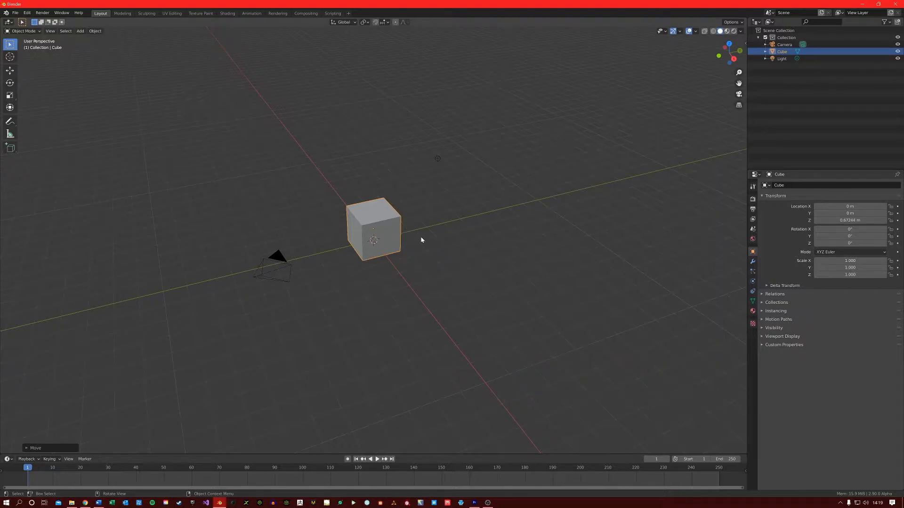
- Try rotating the cube freely and about the Z and Y axes, and cancel the rotation
key(r)
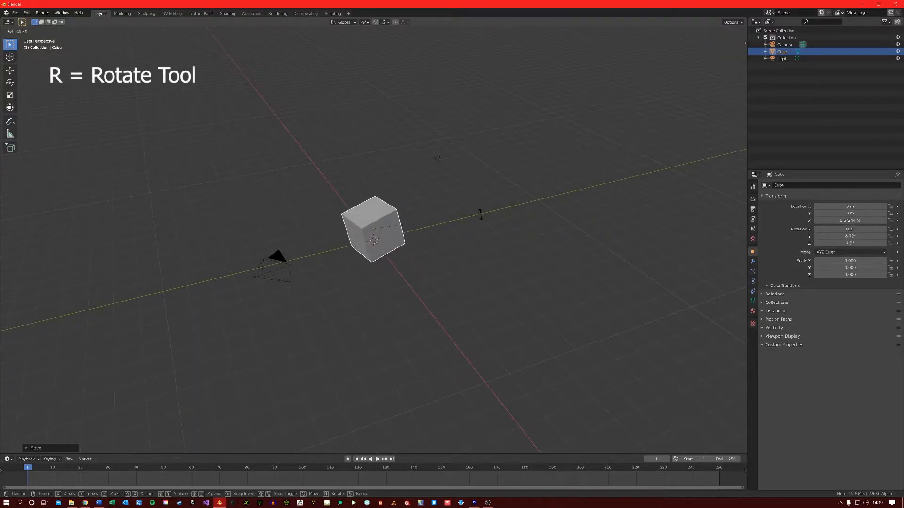
key(z)
key(y)
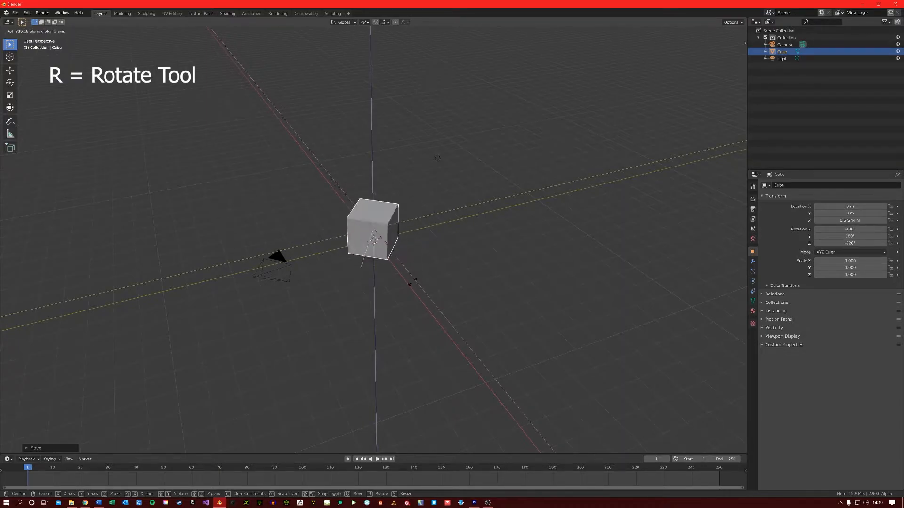
key(Escape)
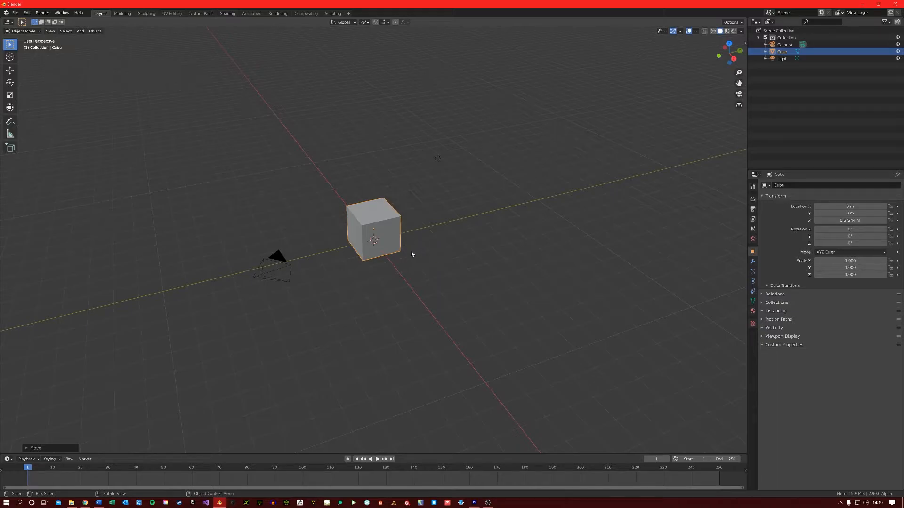
- Try scaling the cube uniformly and constrained to the X, Z and Y axes in turn
key(s)
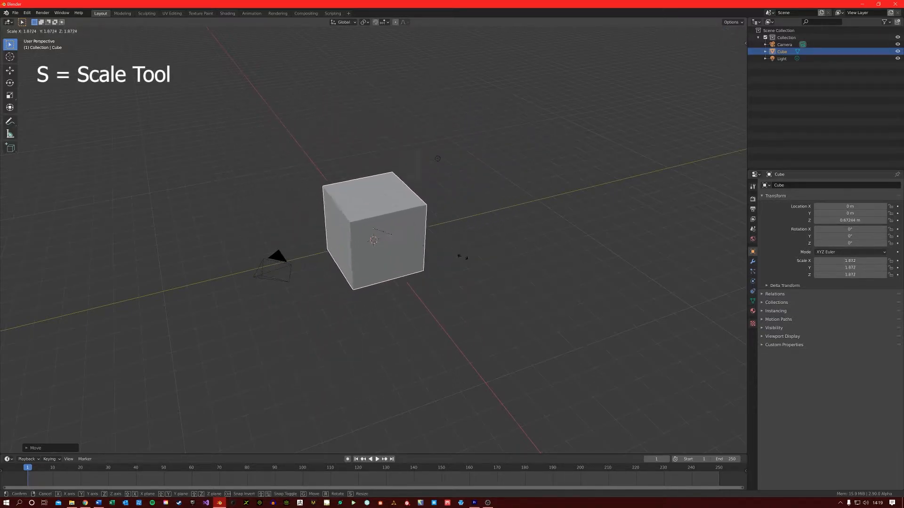
key(x)
key(z)
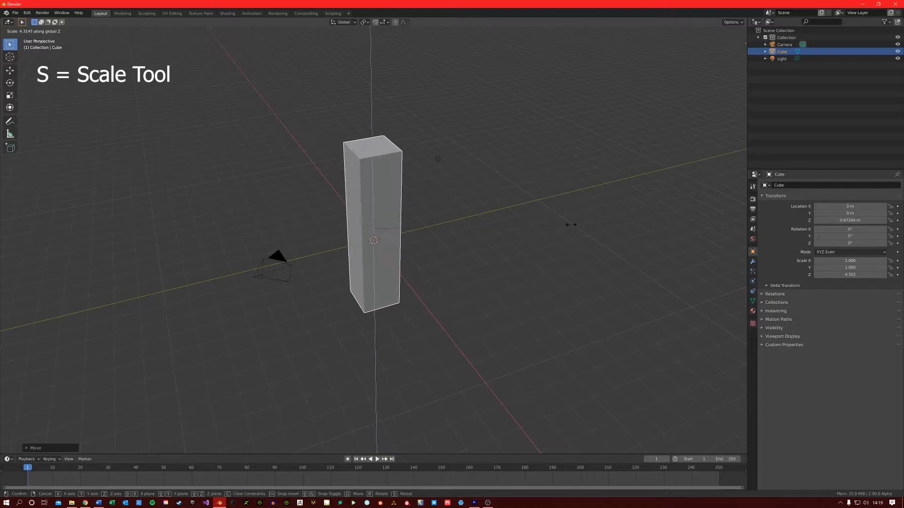
key(y)
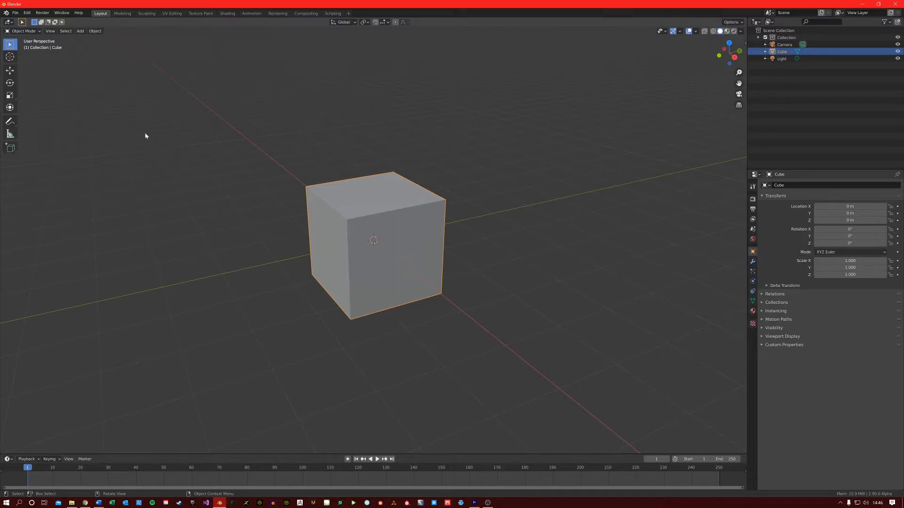
- Switch the cube from Object Mode to Edit Mode and get a close view of its upper corners
click(35, 31)
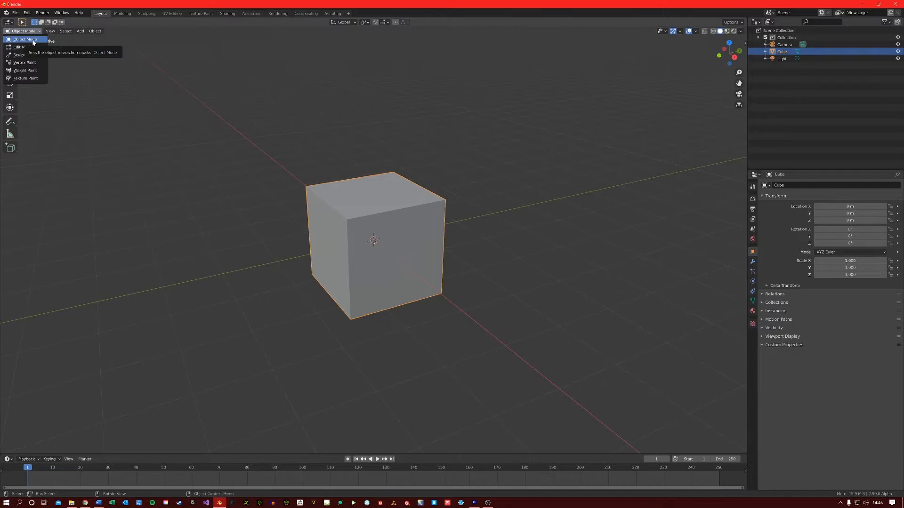
click(33, 48)
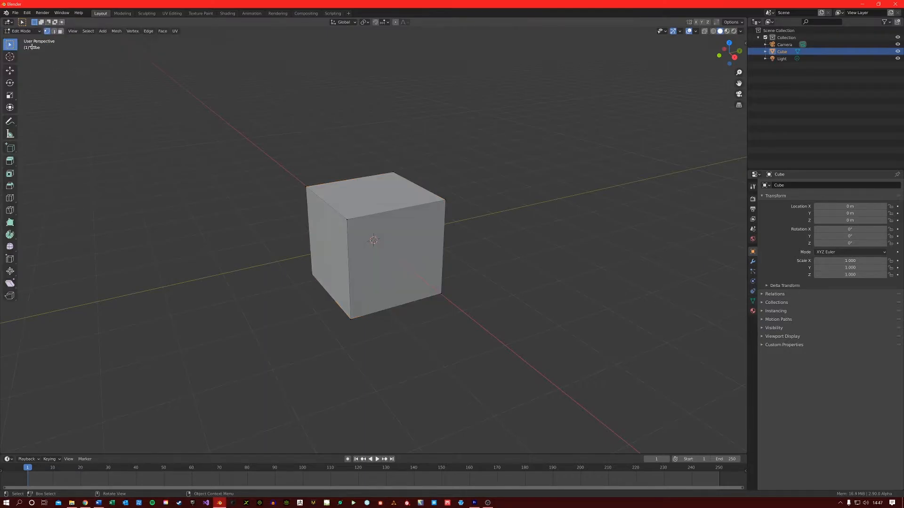
middle_drag(143, 115, 162, 121)
scroll(321, 174, up, 4)
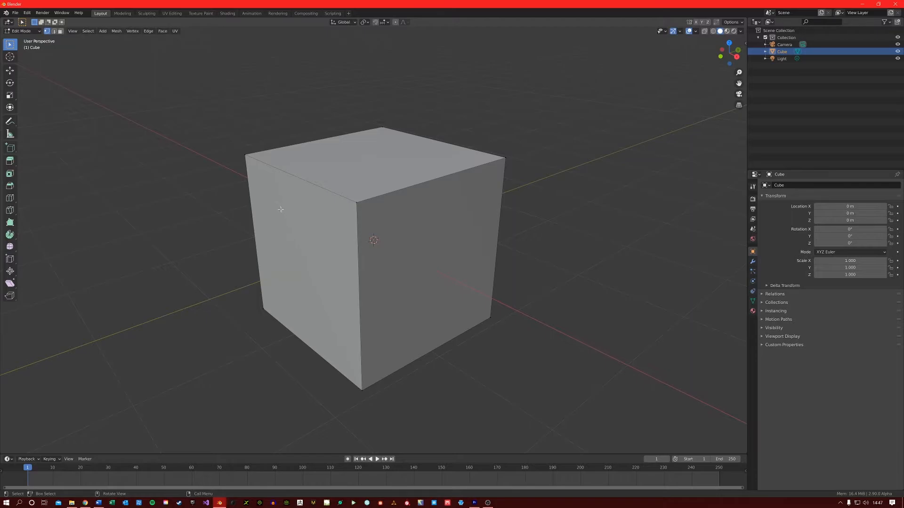
middle_drag(284, 209, 309, 215)
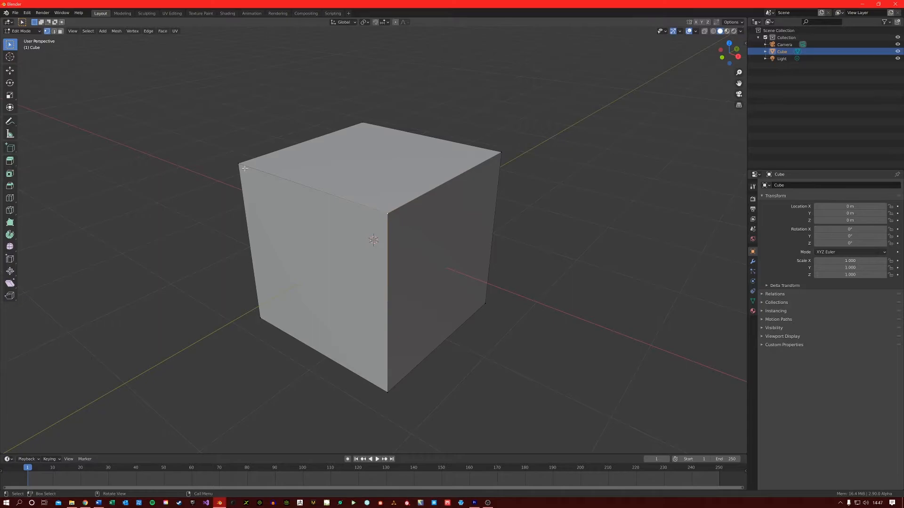
- Select the upper corner vertices of the cube one at a time
click(363, 121)
click(503, 152)
click(387, 216)
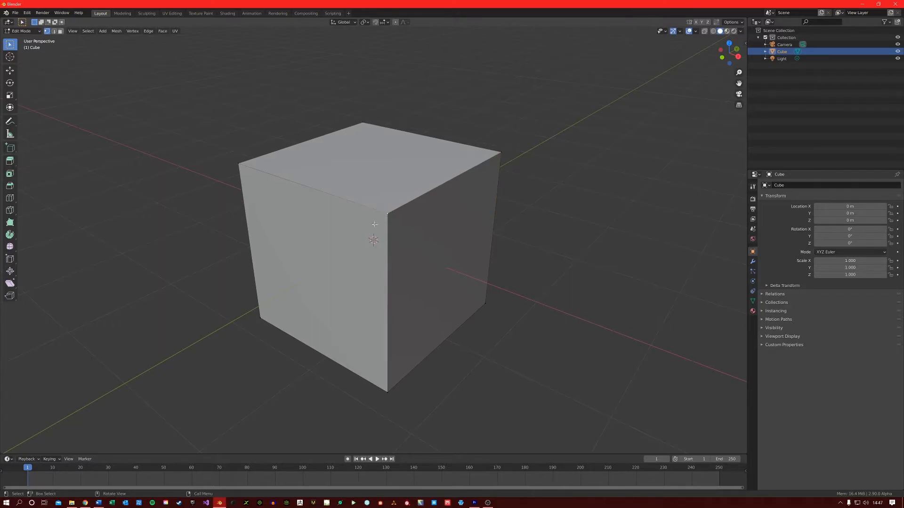
click(238, 166)
- Select the cube's nearest upper corner vertex and move it outward, well away from the body
click(396, 217)
middle_drag(406, 217, 386, 218)
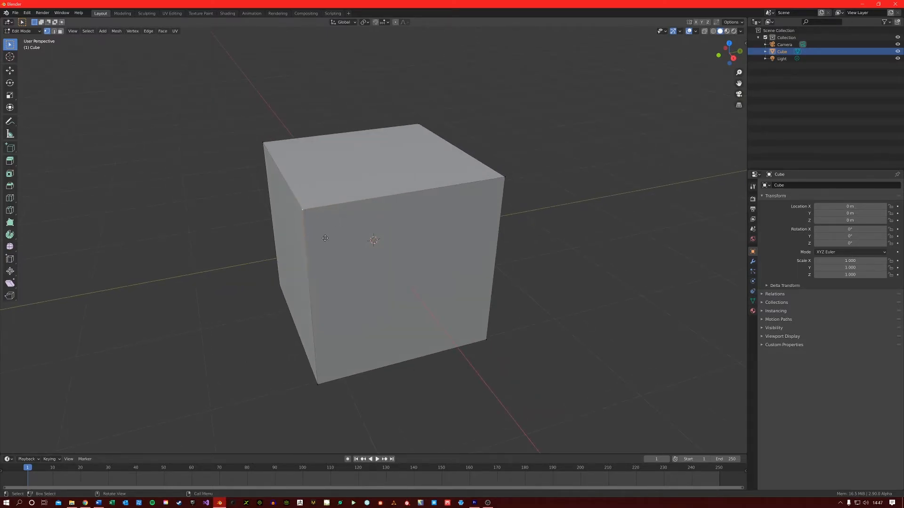
key(g)
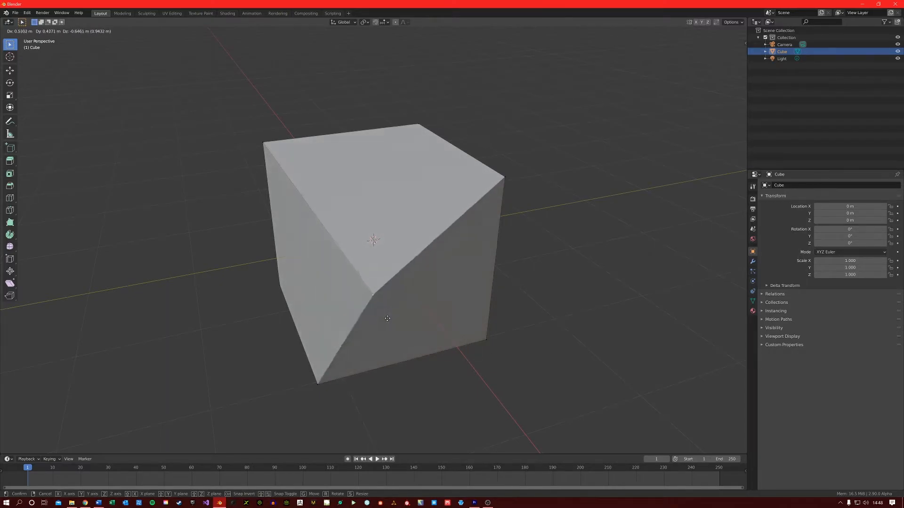
click(155, 244)
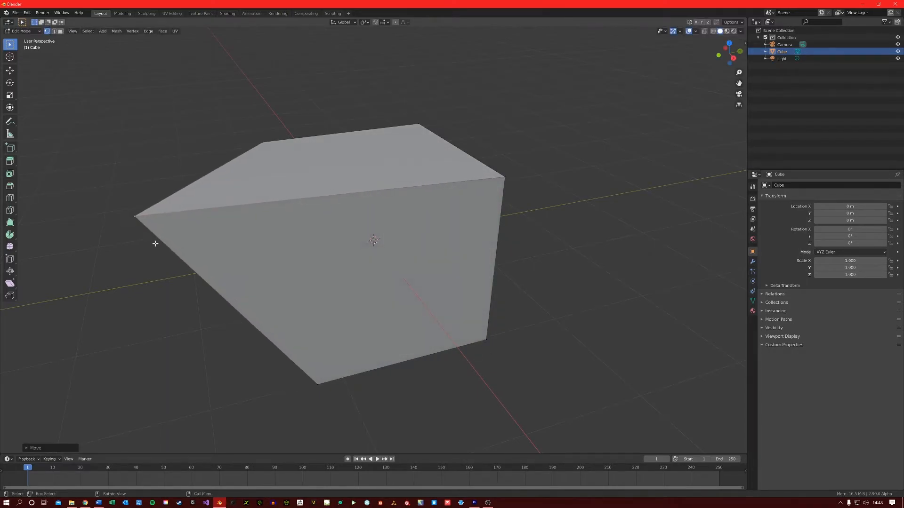
middle_drag(157, 243, 188, 244)
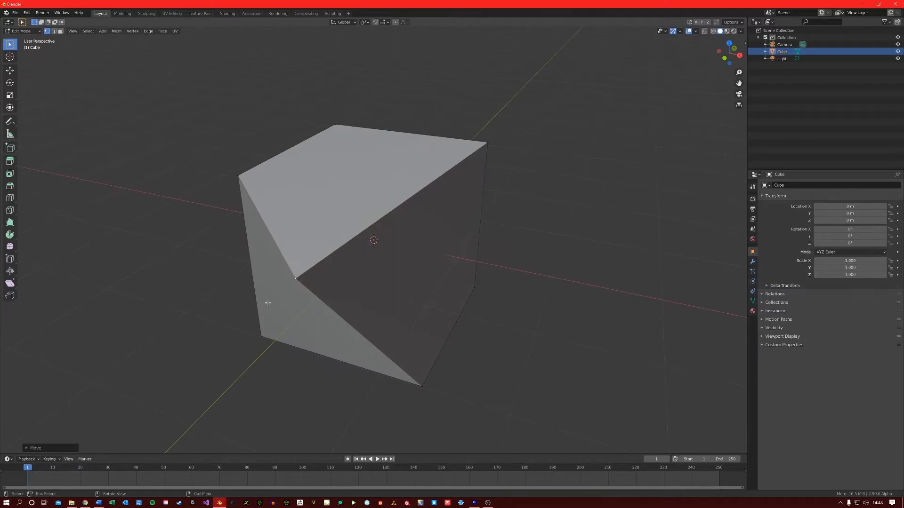
- In edge selection mode, scale down the long upper edge that ends at the pulled-out corner and rotate it to a slant
click(55, 31)
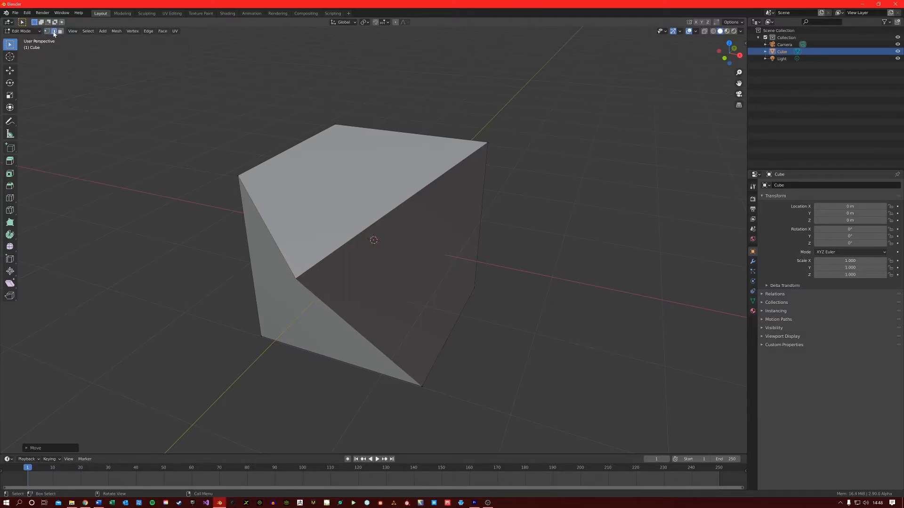
middle_drag(351, 200, 264, 146)
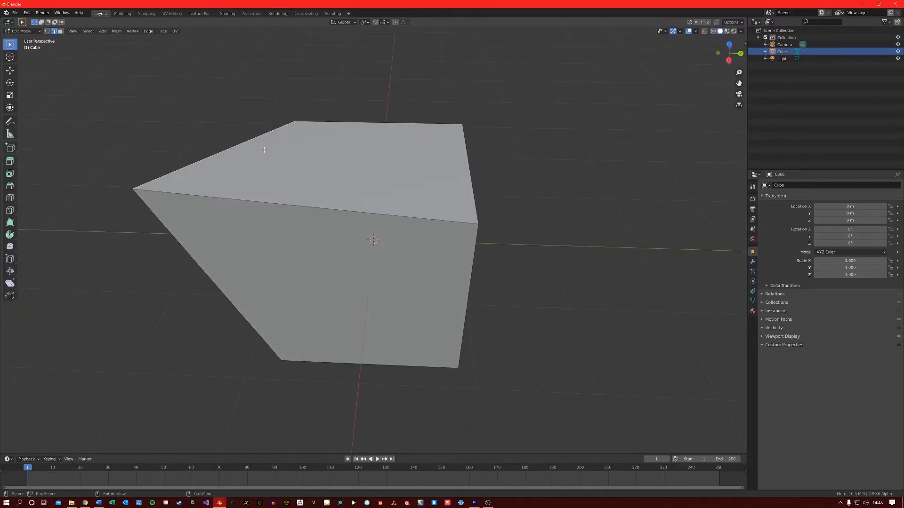
key(g)
right_click(442, 332)
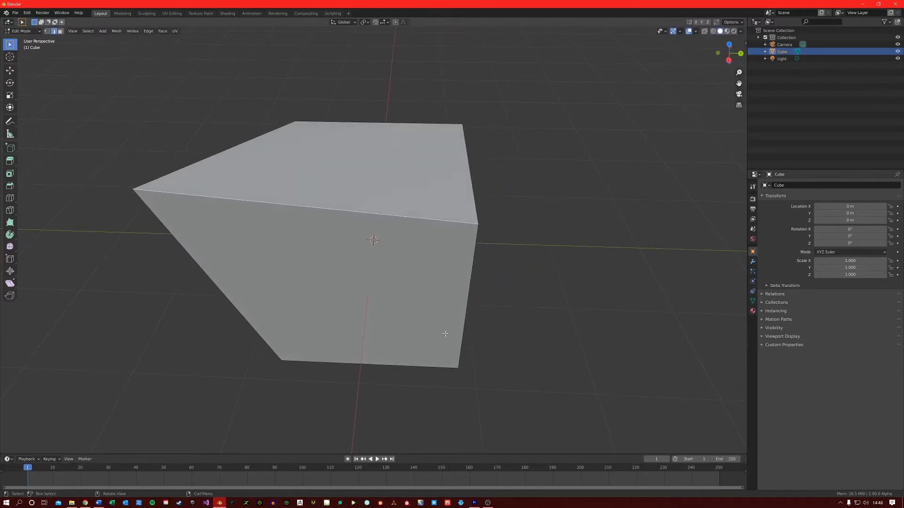
key(s)
click(331, 259)
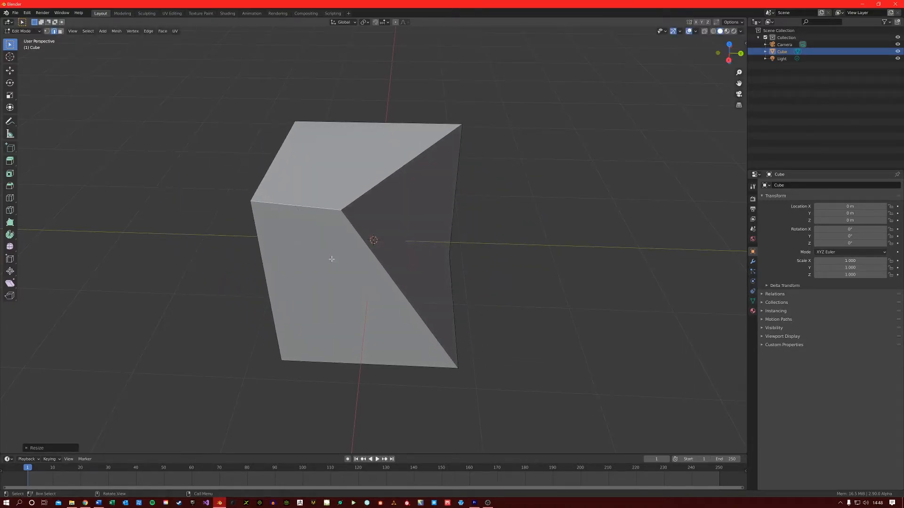
key(r)
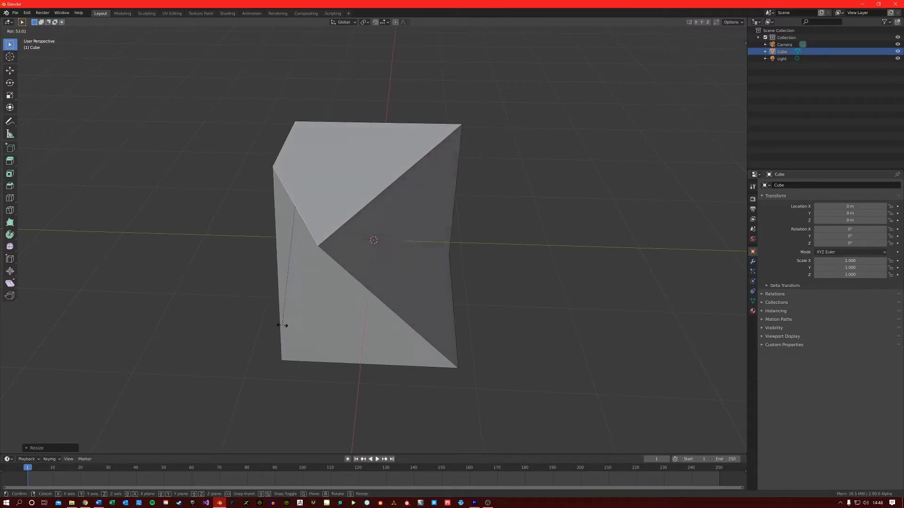
click(356, 308)
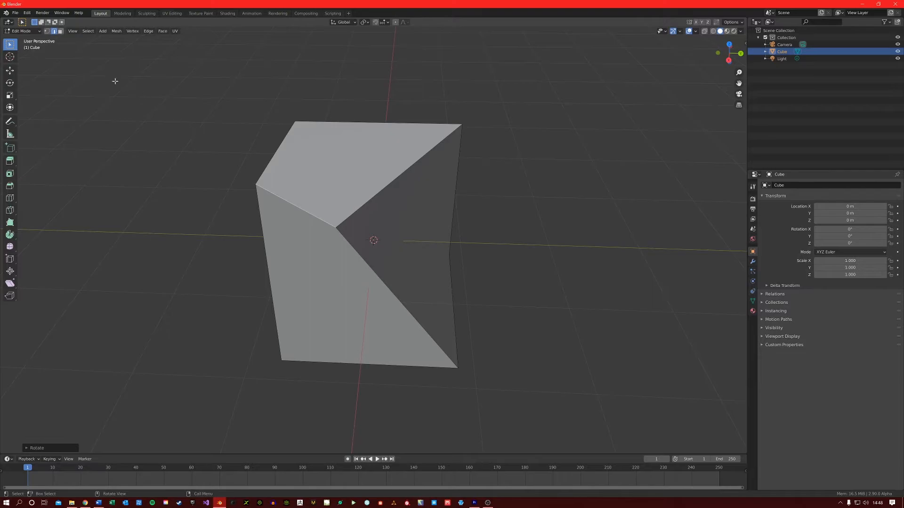
- Switch to face selection mode and select the top face and the two visible side faces one at a time
click(60, 32)
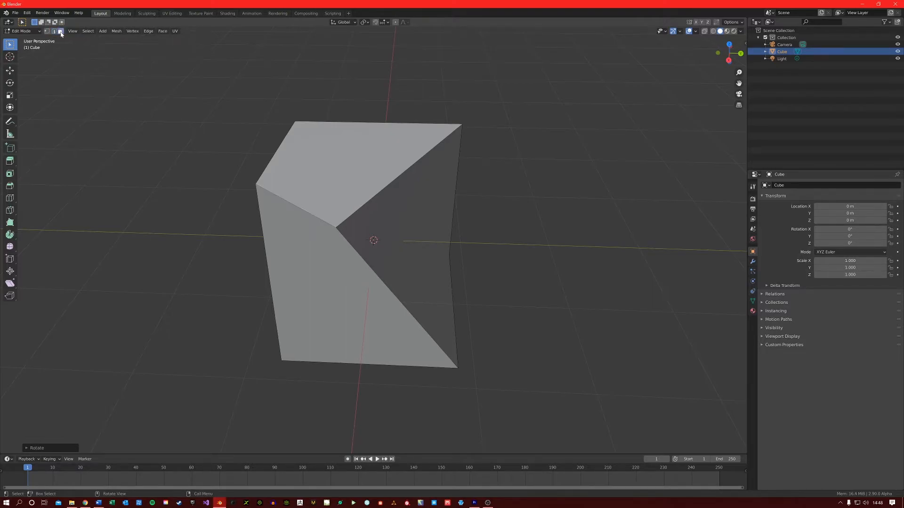
click(319, 185)
click(306, 265)
click(377, 234)
- Select the tall side face beside the slanted edge and scale it down to a small fraction of its size
middle_drag(310, 253, 330, 250)
click(331, 250)
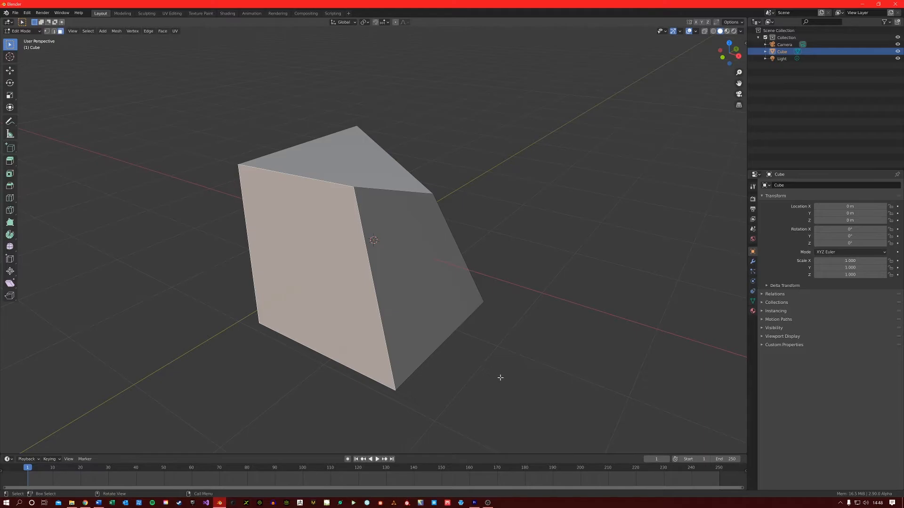
key(s)
click(360, 310)
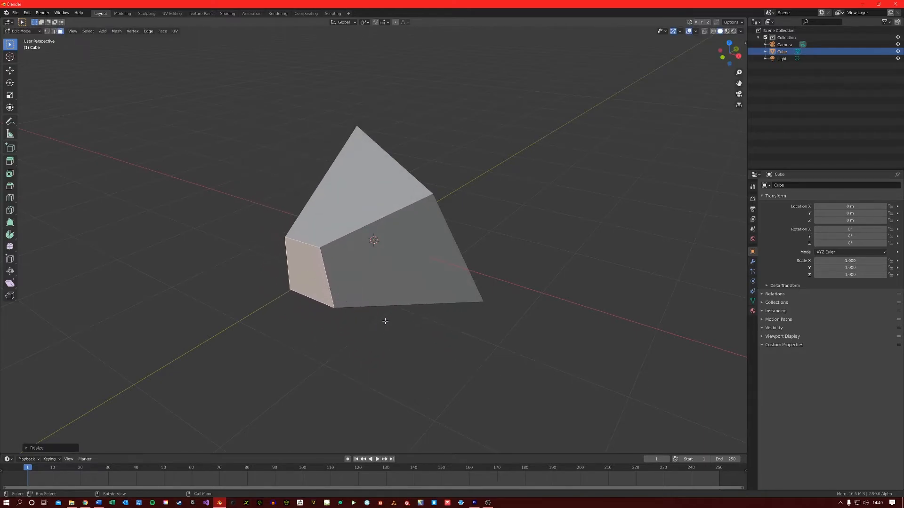
- Move the small side face up and away from the body, and rotate it to a new angle
key(g)
click(322, 195)
key(r)
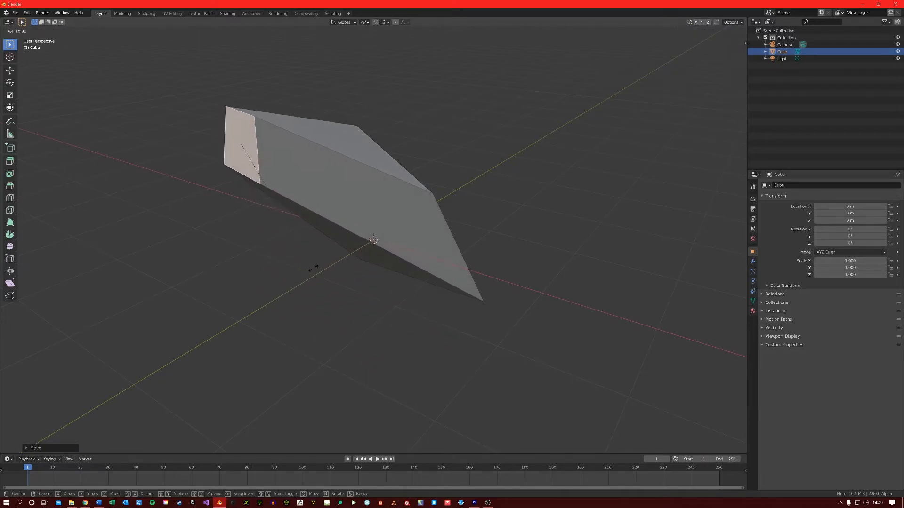
click(210, 313)
middle_drag(354, 186, 302, 191)
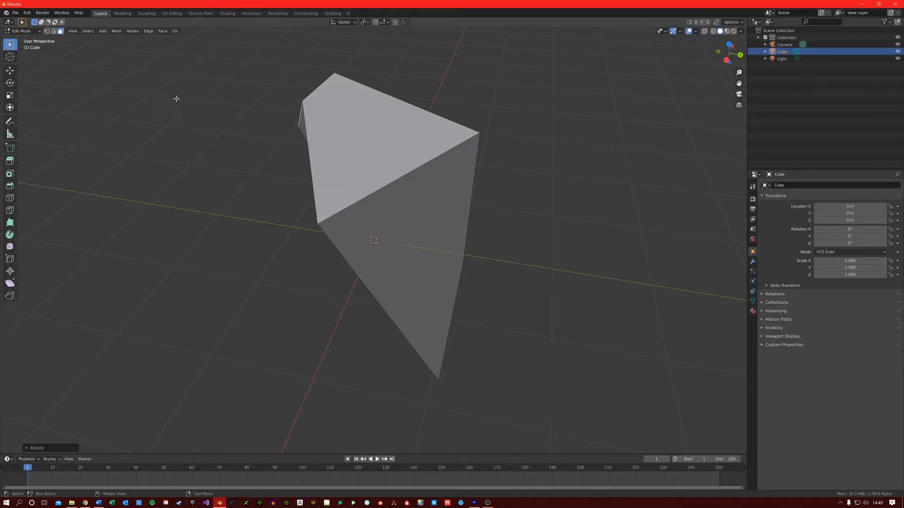
- Return the reshaped cube to Object Mode and view it from another side
click(32, 32)
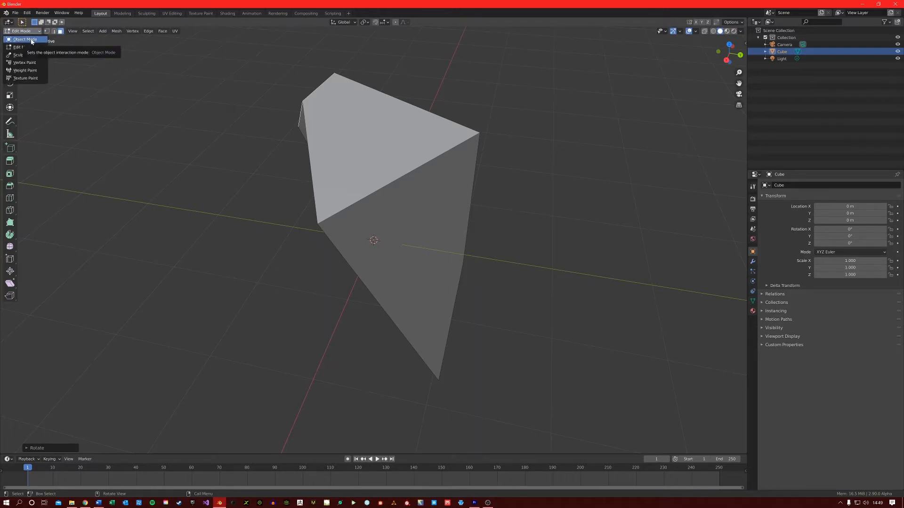
click(32, 41)
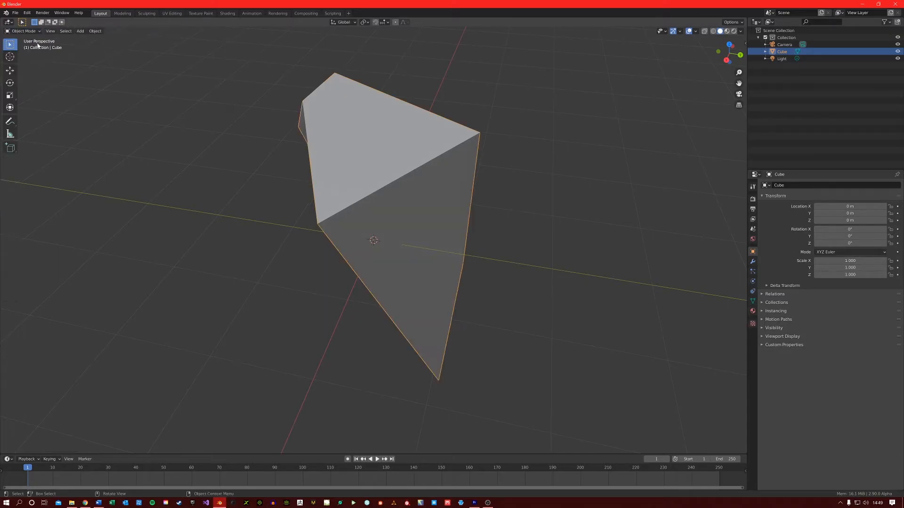
middle_drag(253, 226, 277, 223)
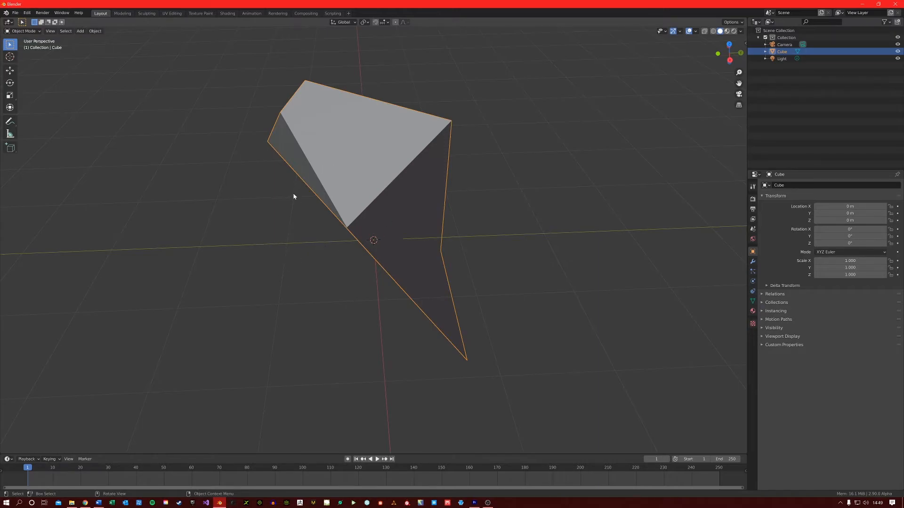
middle_drag(298, 195, 302, 195)
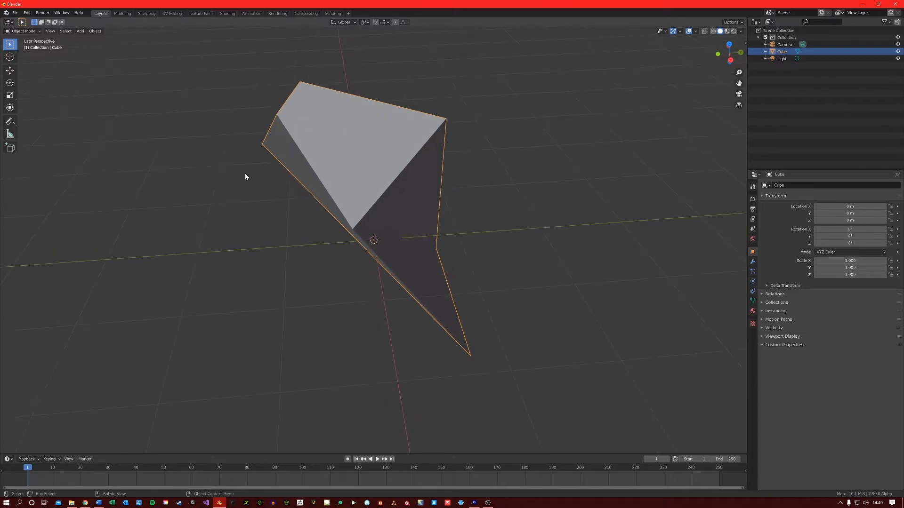
- Re-enter Edit Mode, select several faces of the cube ending with the top face, and return to Object Mode
key(Tab)
middle_drag(283, 196, 327, 194)
click(327, 190)
click(326, 217)
middle_drag(387, 211, 396, 198)
click(395, 198)
click(375, 160)
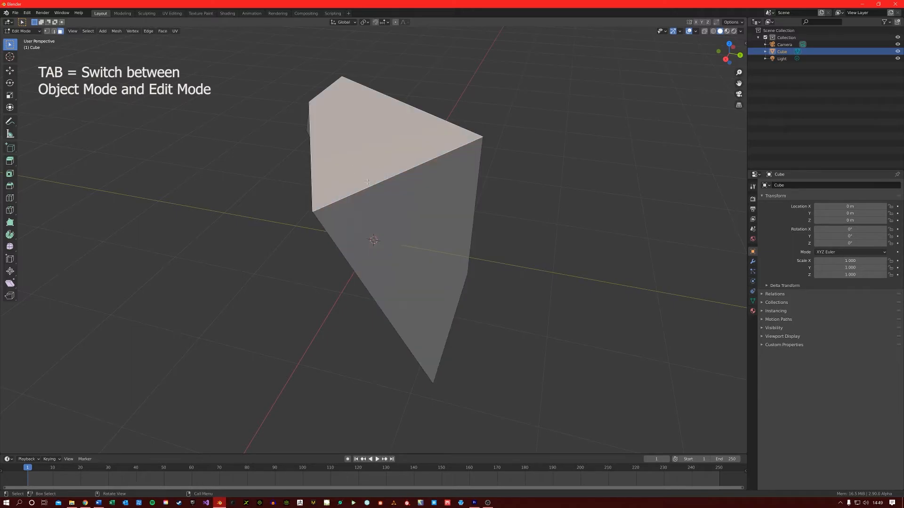
key(Tab)
middle_drag(289, 197, 309, 198)
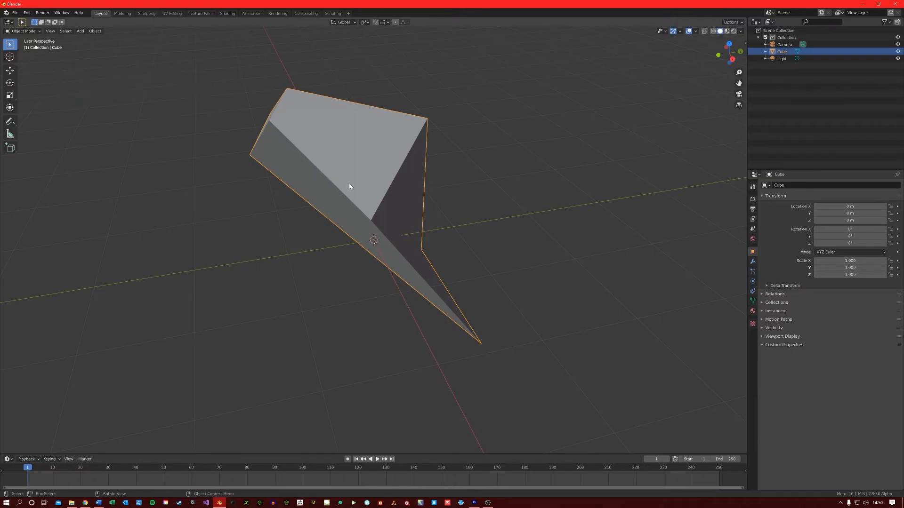
middle_drag(346, 186, 331, 186)
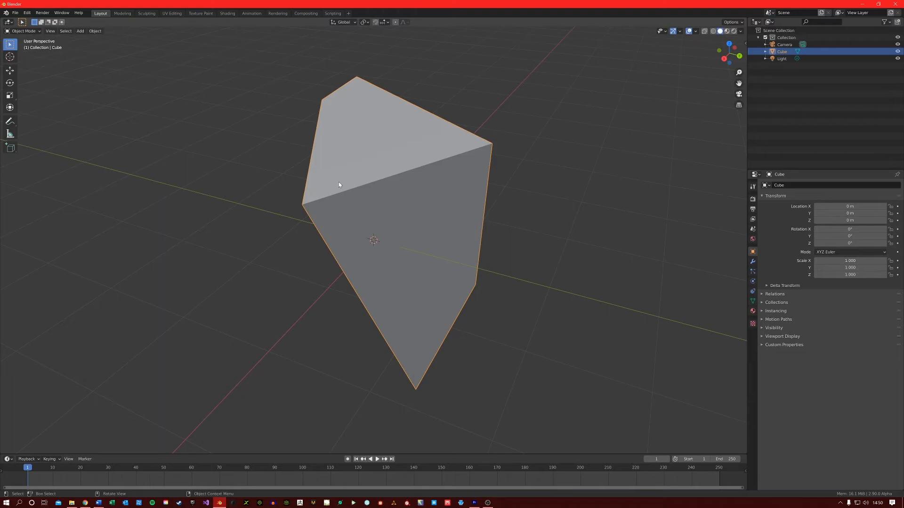
- Add a mesh cube and move it clear of the reshaped one, to about X 2.47, Y -3.26, Z -1.04 m
scroll(338, 185, down, 3)
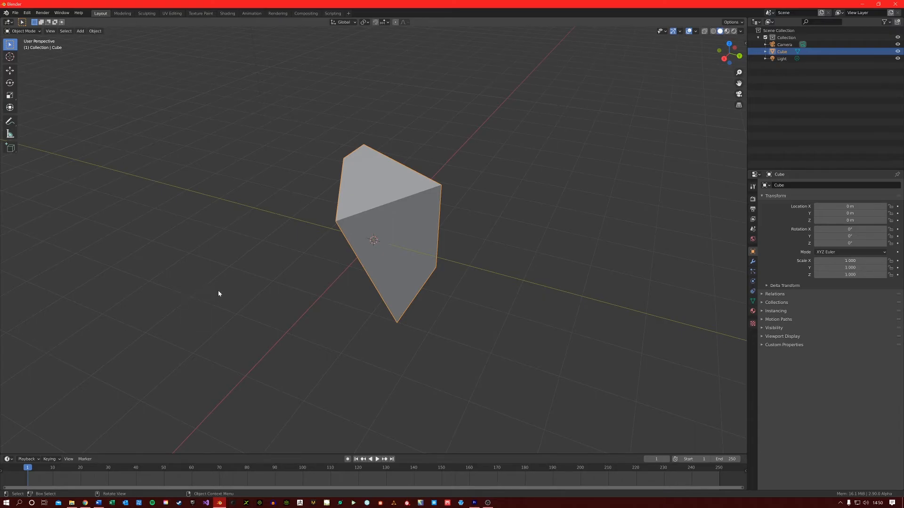
click(218, 293)
key(shift+a)
mouse_move(219, 291)
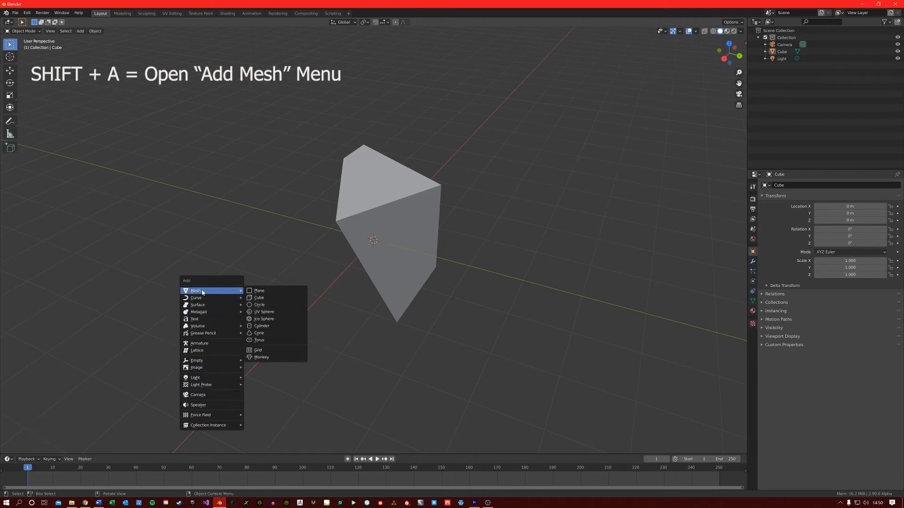
click(259, 298)
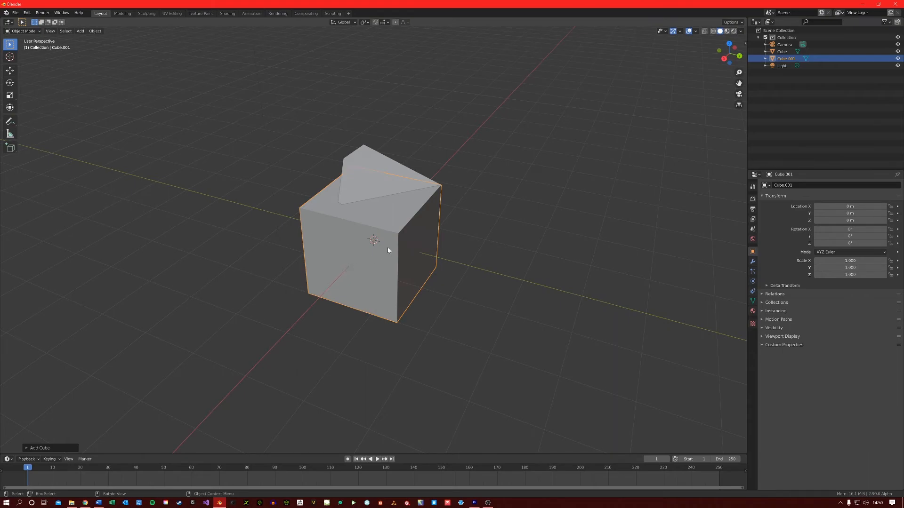
key(g)
click(188, 315)
middle_drag(221, 288, 206, 279)
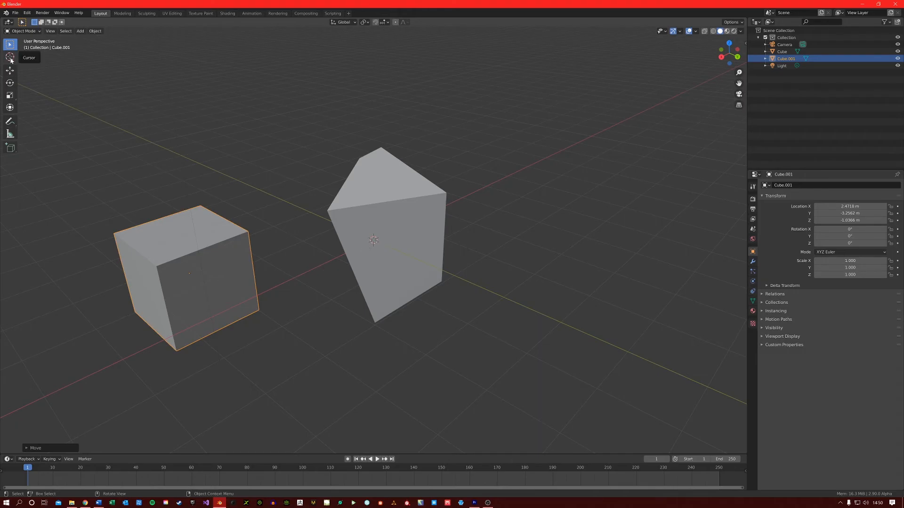
- Place the 3D cursor in empty space at about X 0.02, Y -3.12, Z 1.72 m and add a mesh cube there
click(10, 58)
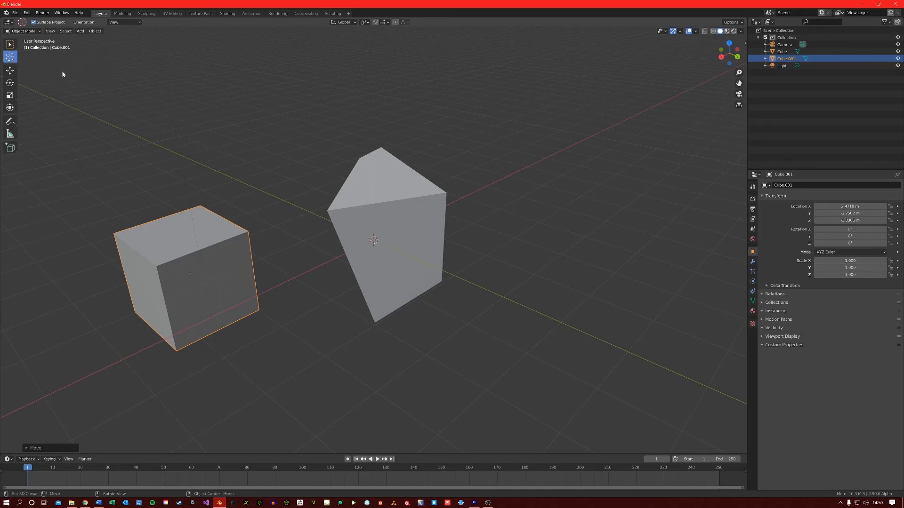
middle_drag(266, 169, 282, 179)
click(232, 134)
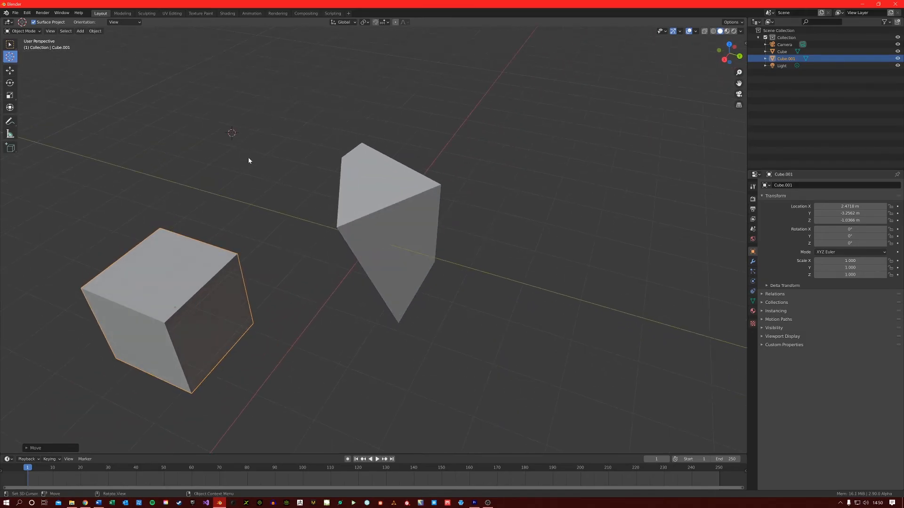
key(shift+a)
mouse_move(253, 159)
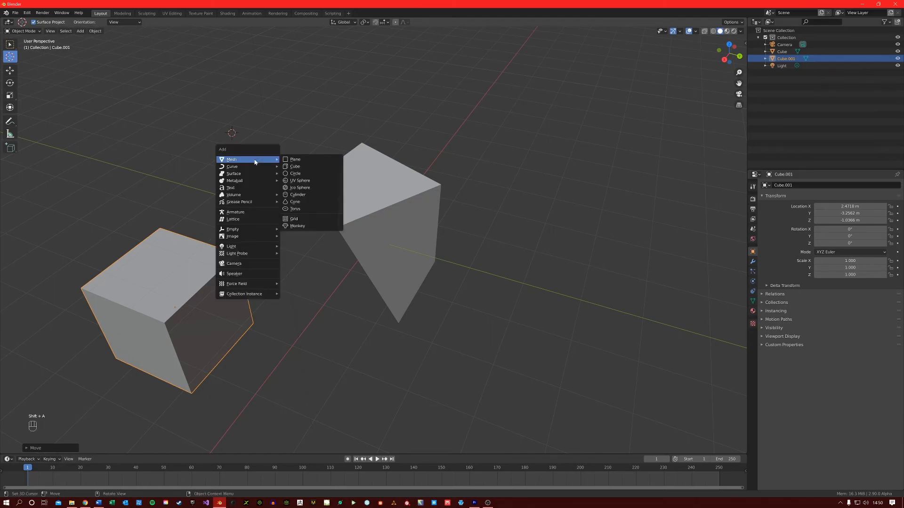
click(305, 169)
middle_drag(229, 182, 273, 199)
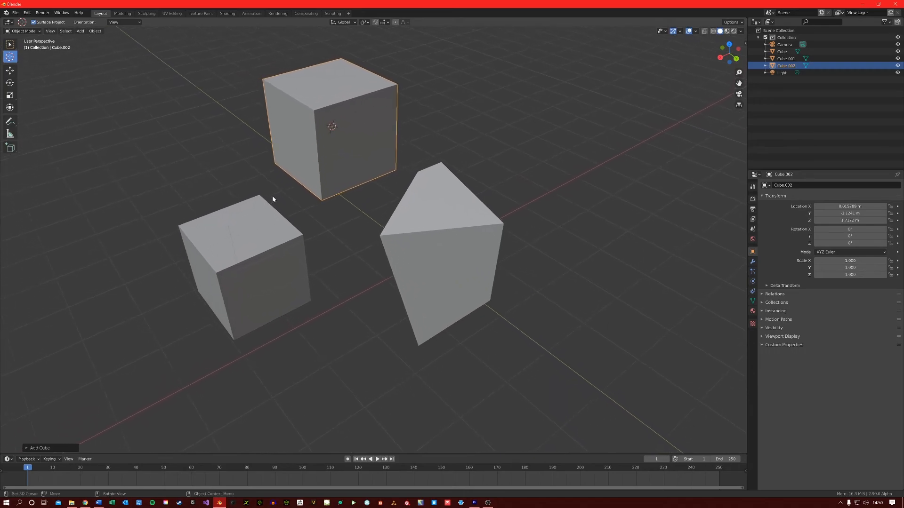
- With the selection tool active, edit the newest cube and move its top face and adjoining narrow side face outward together
click(10, 45)
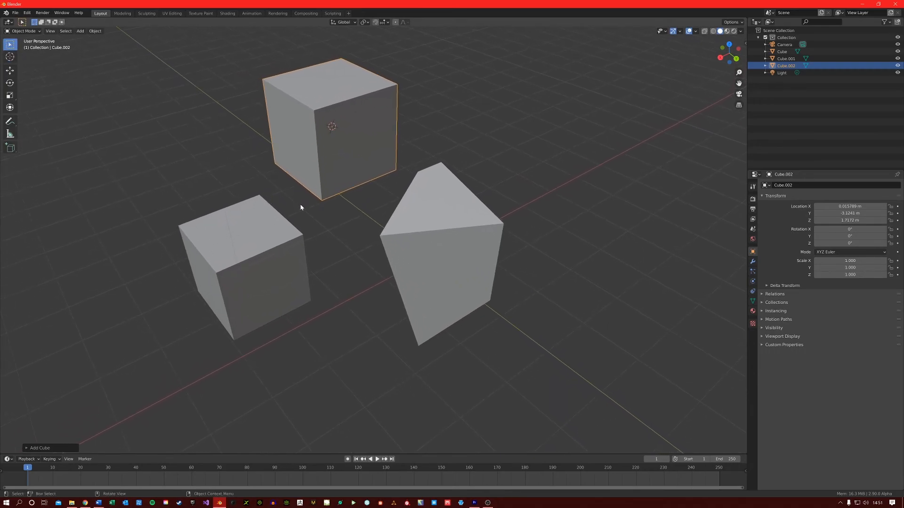
click(314, 119)
key(Tab)
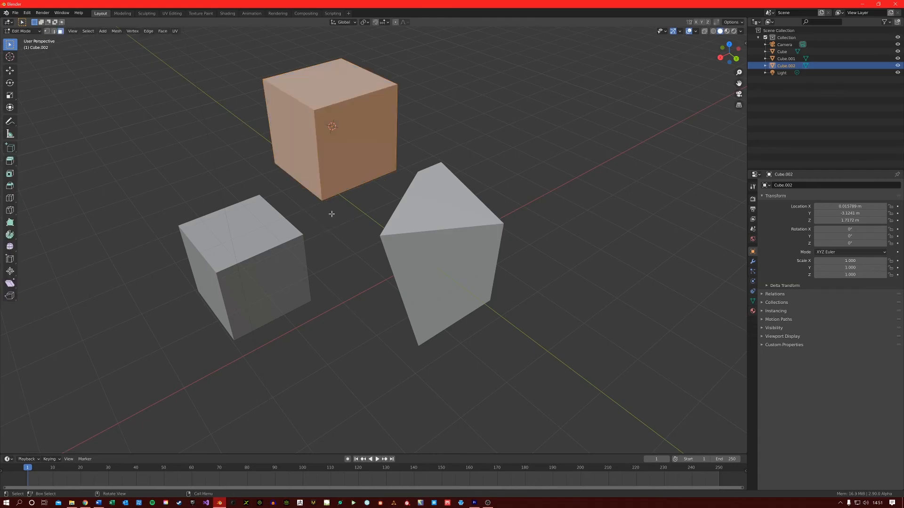
click(263, 108)
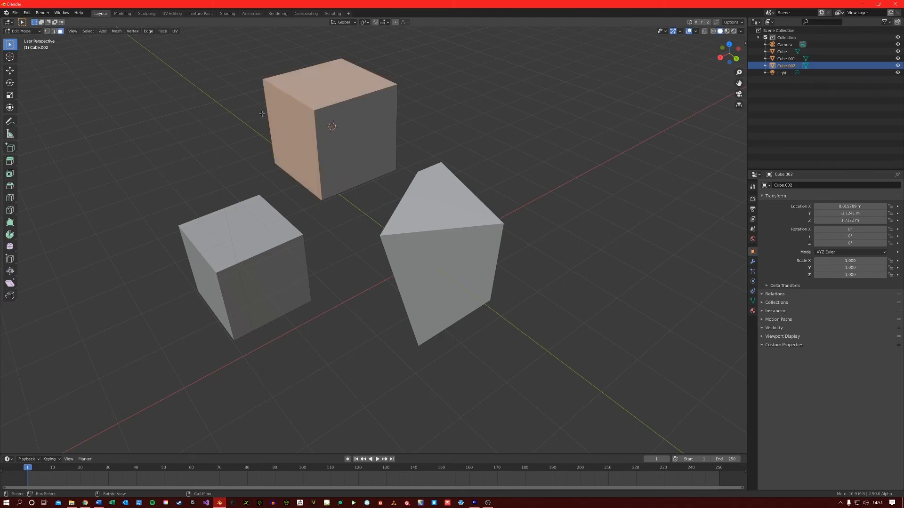
key(g)
click(201, 95)
- Try to select faces on the other two objects from this Edit Mode session, and return to Object Mode
click(183, 259)
drag(440, 226, 531, 269)
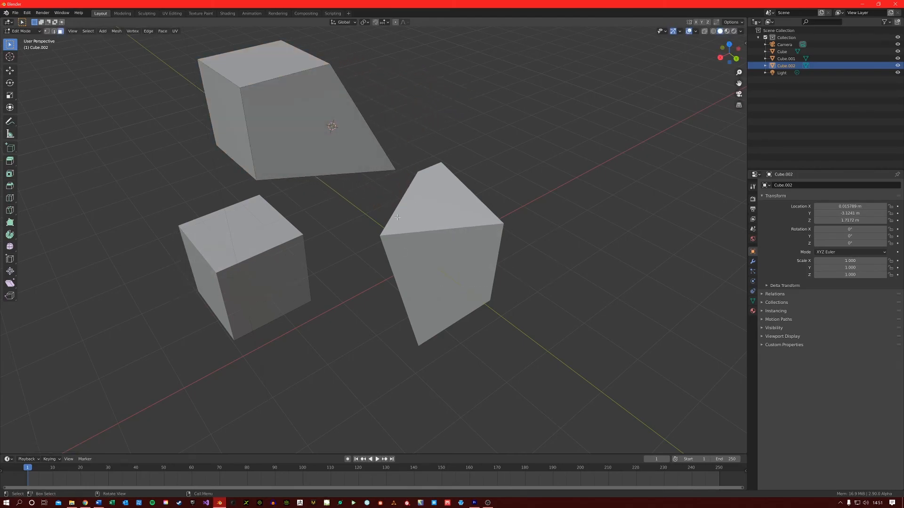
drag(323, 283, 321, 283)
key(Tab)
- Box-select all three mesh objects and enter Edit Mode on them together
scroll(273, 147, down, 3)
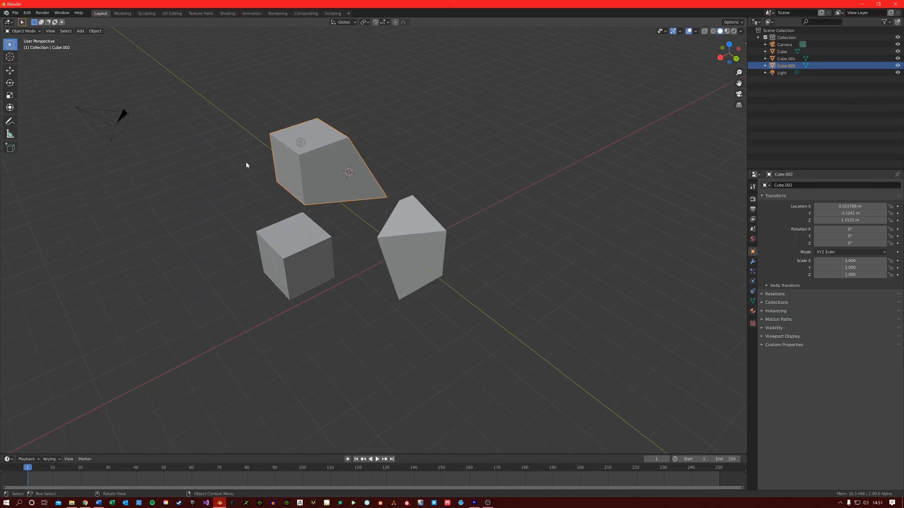
click(227, 115)
drag(207, 83, 515, 317)
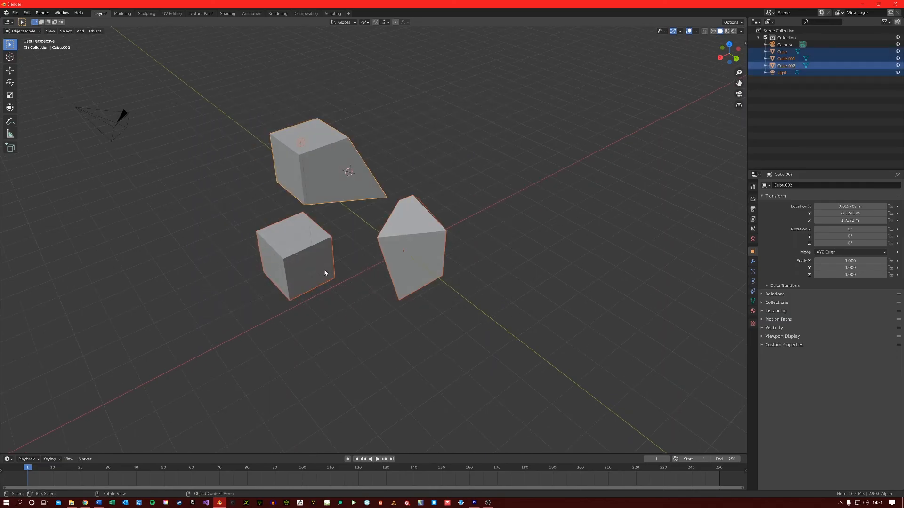
scroll(325, 273, up, 2)
key(Tab)
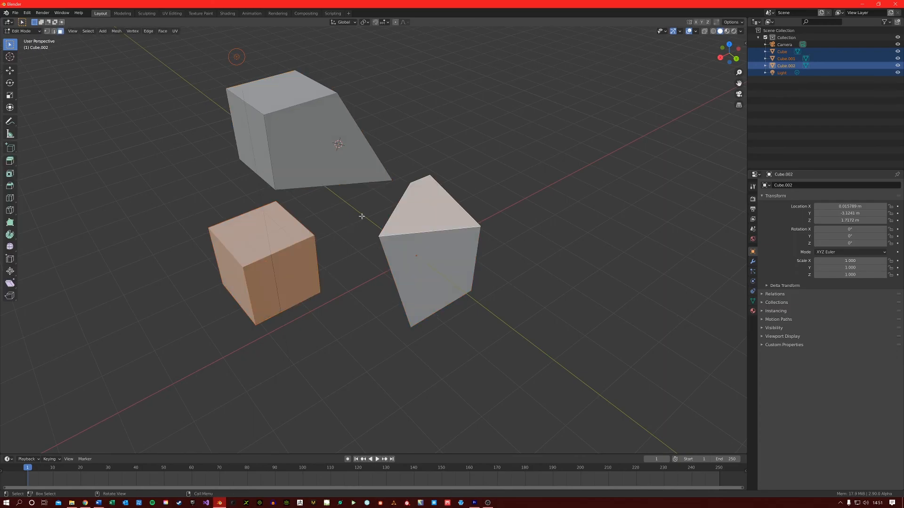
- Select individual faces on each of the three objects in turn within the shared Edit Mode
click(289, 222)
click(283, 140)
click(248, 134)
click(275, 241)
click(423, 218)
- Pull the front face of the original reshaped cube outward, and shift the undeformed cube's top face sideways
click(427, 258)
key(g)
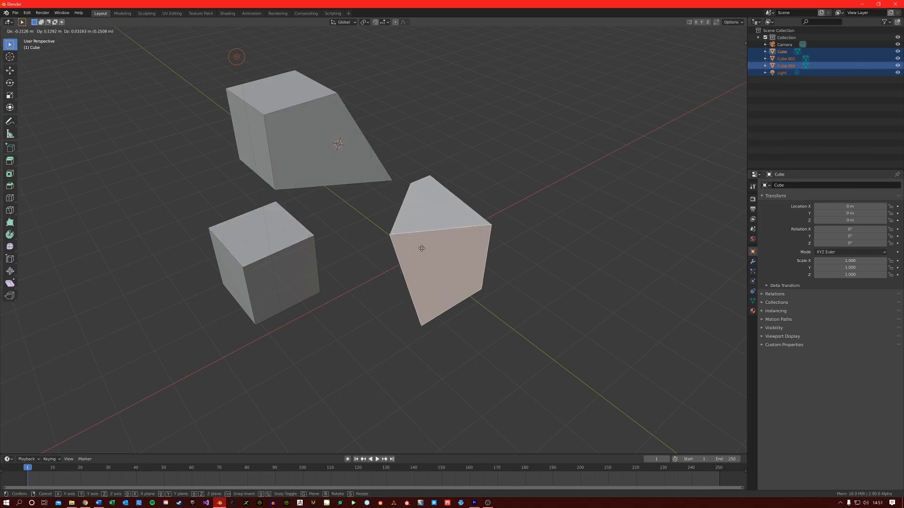
click(490, 262)
click(231, 236)
key(g)
click(168, 234)
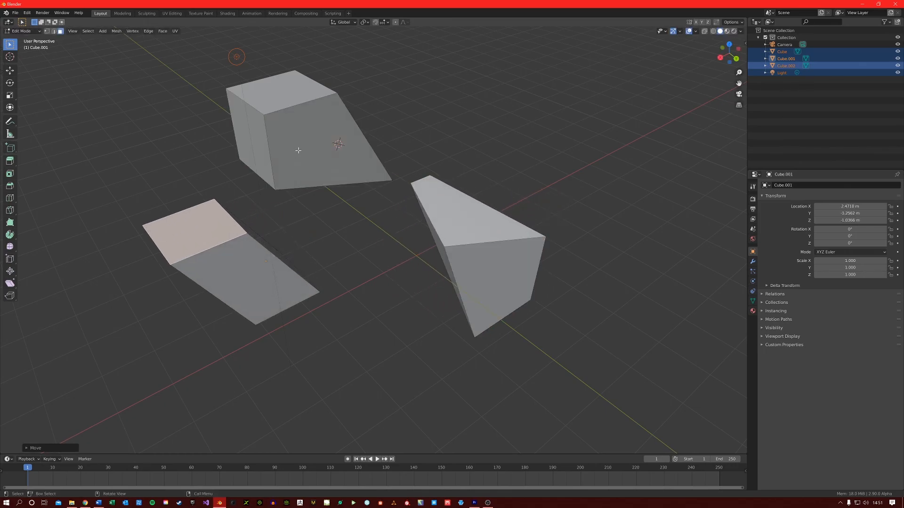
- Move the large side face of the uppermost block up and away, and return all three objects to Object Mode
click(320, 156)
key(g)
click(342, 174)
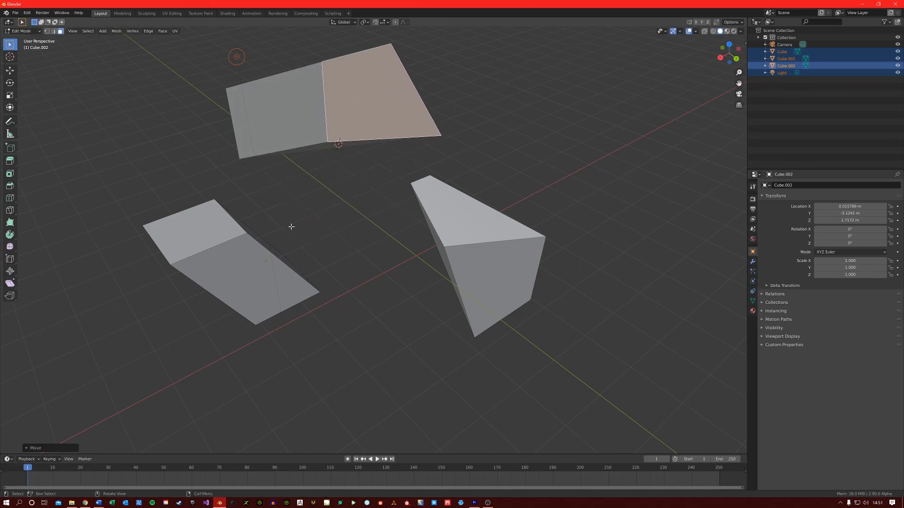
key(Tab)
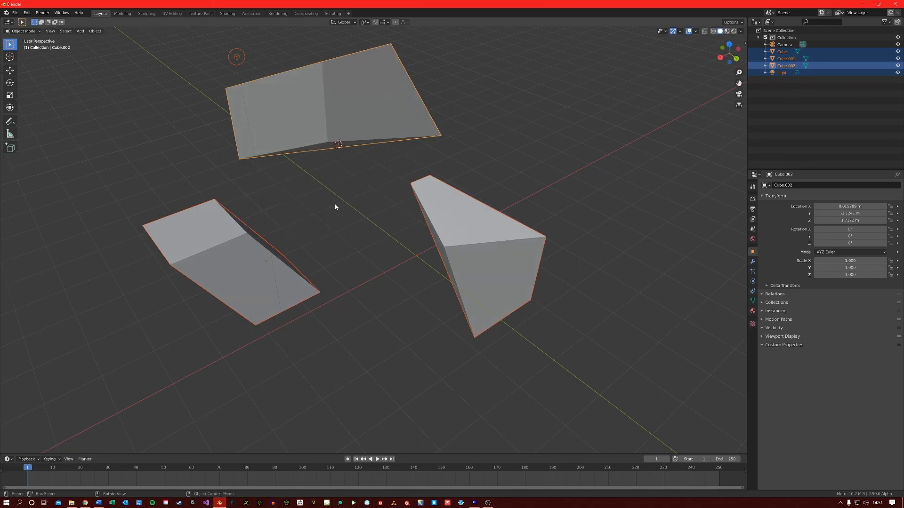